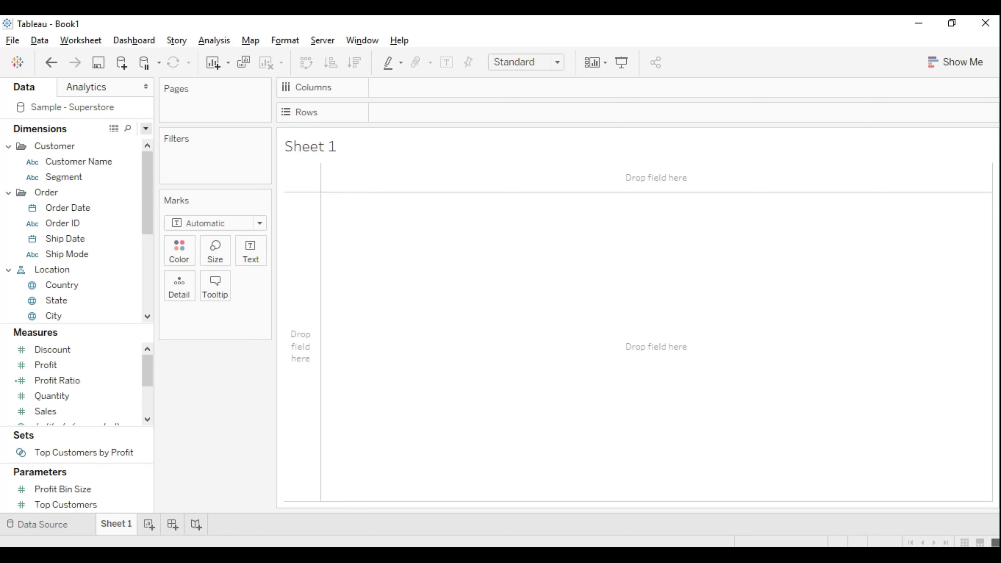
Step: Create a new calculated field named Not Selected values
{"action": "left_click", "coordinate": [145, 129]}
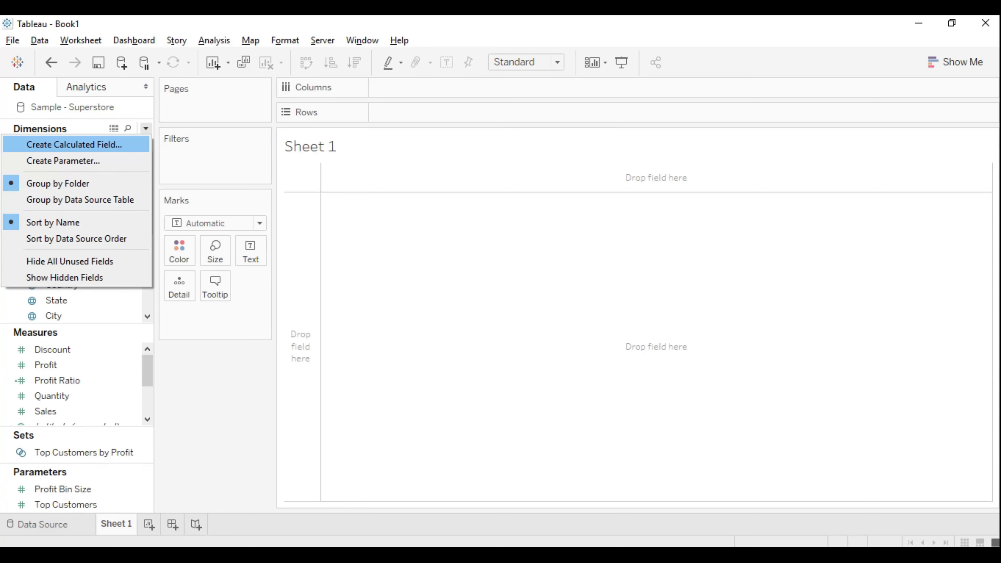
{"action": "left_click", "coordinate": [74, 145]}
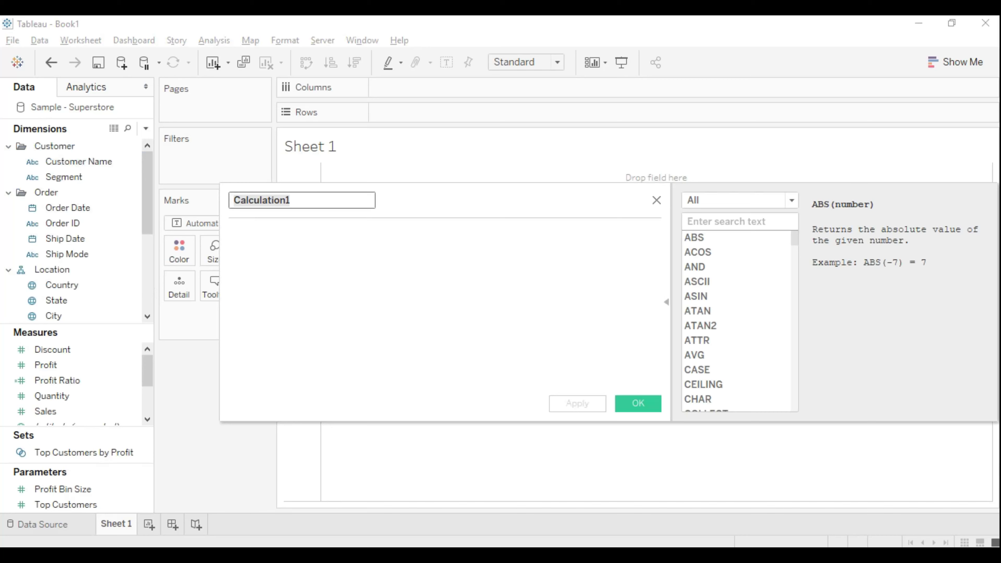
{"action": "type", "text": "No"}
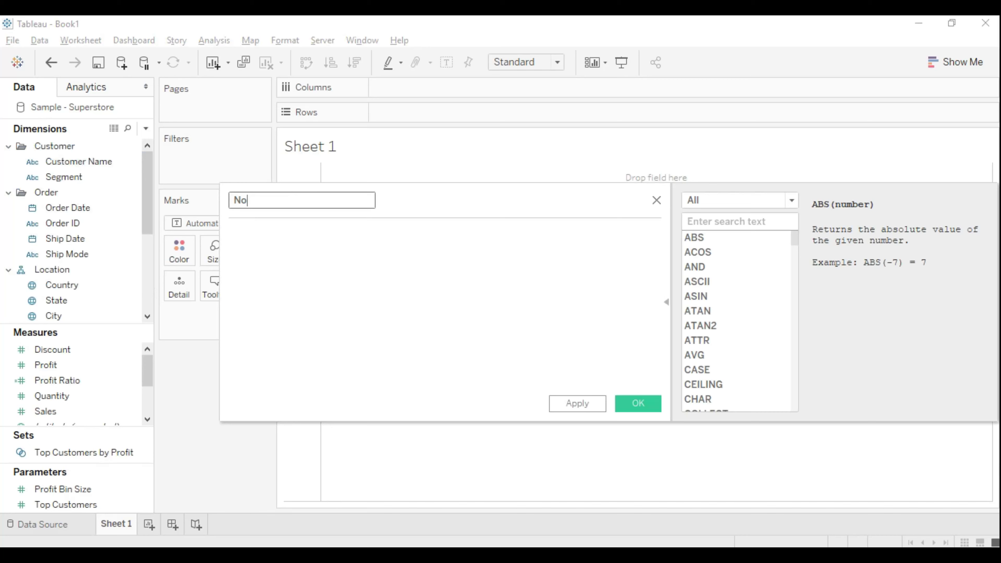
{"action": "type", "text": "t Selected values"}
Step: Enter sum([Quantity]) as the formula of the Not Selected values field
{"action": "left_click", "coordinate": [230, 233]}
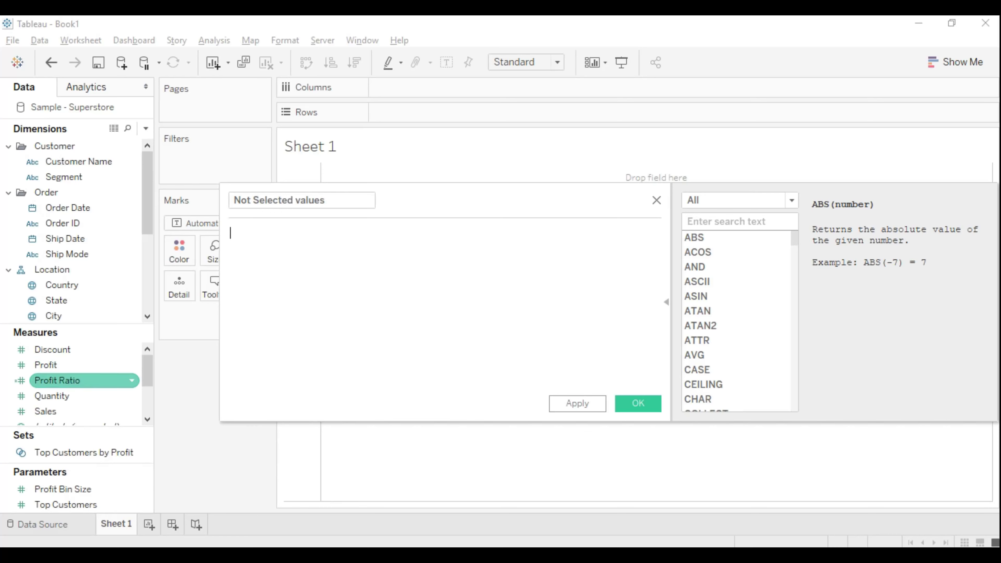
{"action": "left_click_drag", "start_coordinate": [52, 395], "coordinate": [272, 312]}
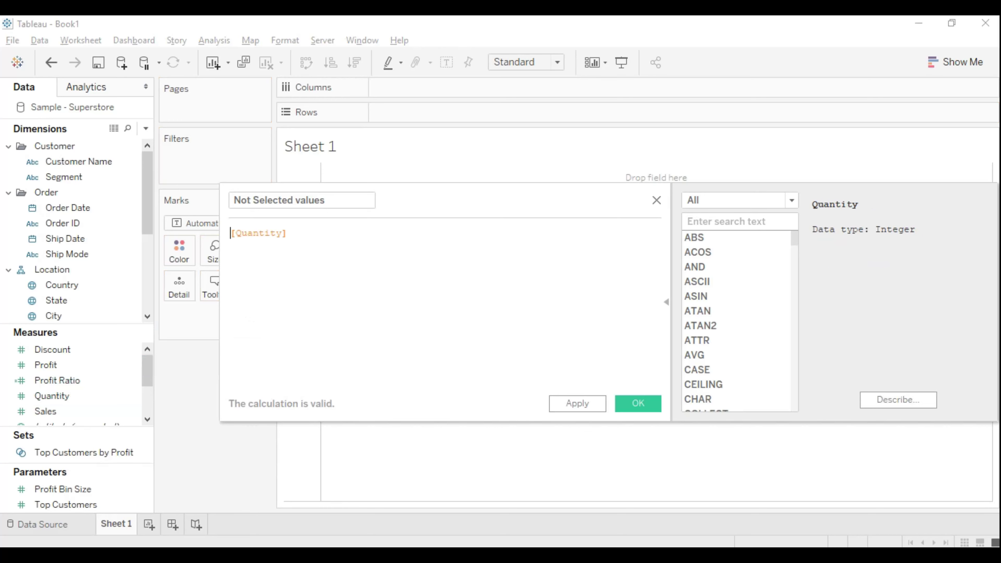
{"action": "key", "text": "Home"}
{"action": "type", "text": "sum("}
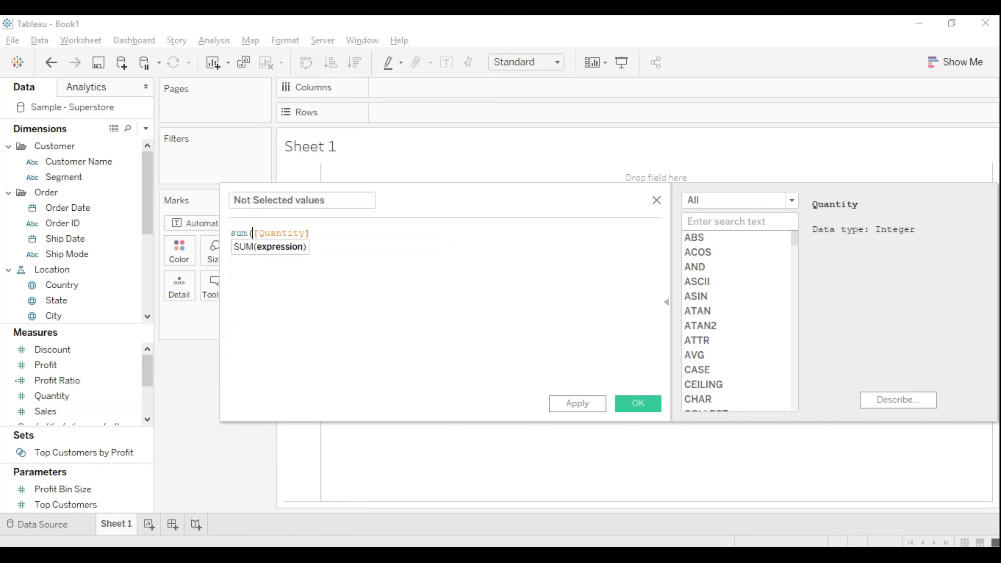
{"action": "key", "text": "End"}
{"action": "type", "text": ")"}
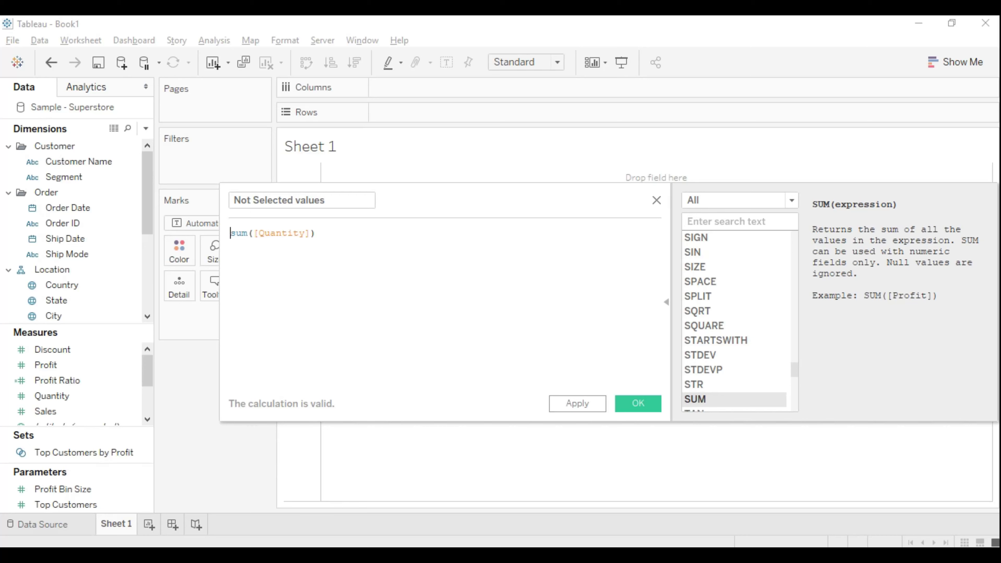
Step: Wrap the formula in a fixed level-of-detail expression so it reads sum({ FIXED : sum([Quantity])})
{"action": "type", "text": "sum("}
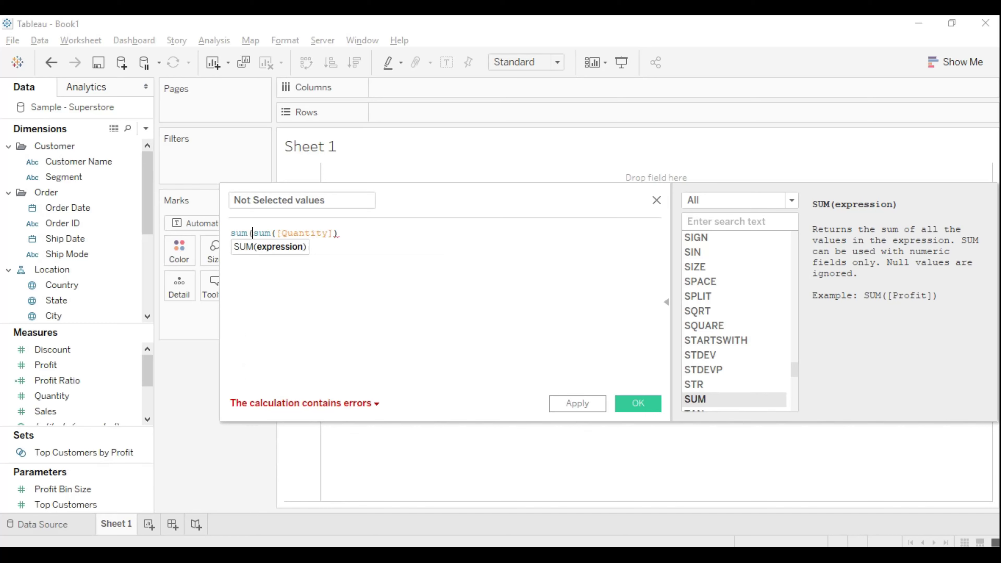
{"action": "type", "text": "fixe"}
{"action": "key", "text": "Return"}
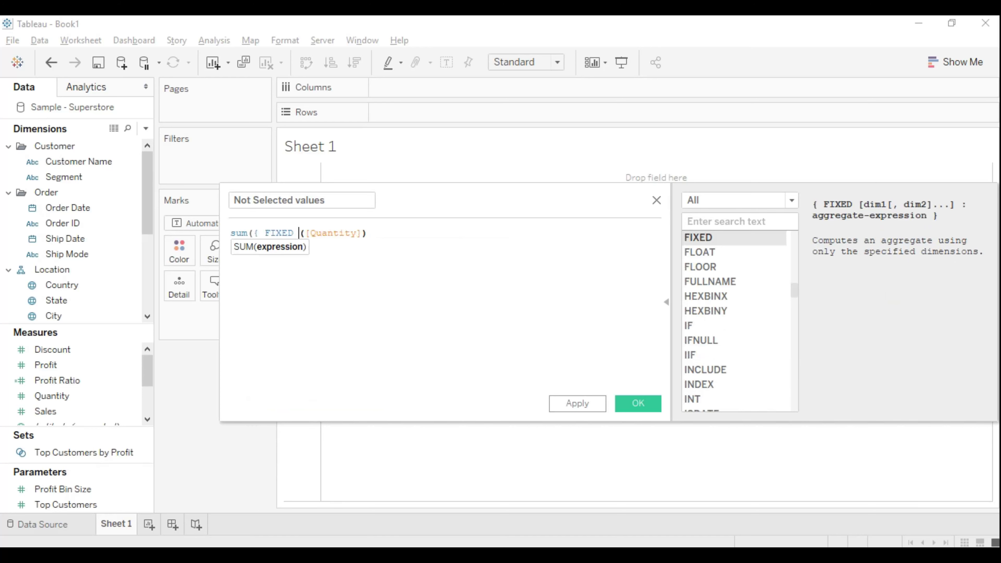
{"action": "type", "text": ": sum("}
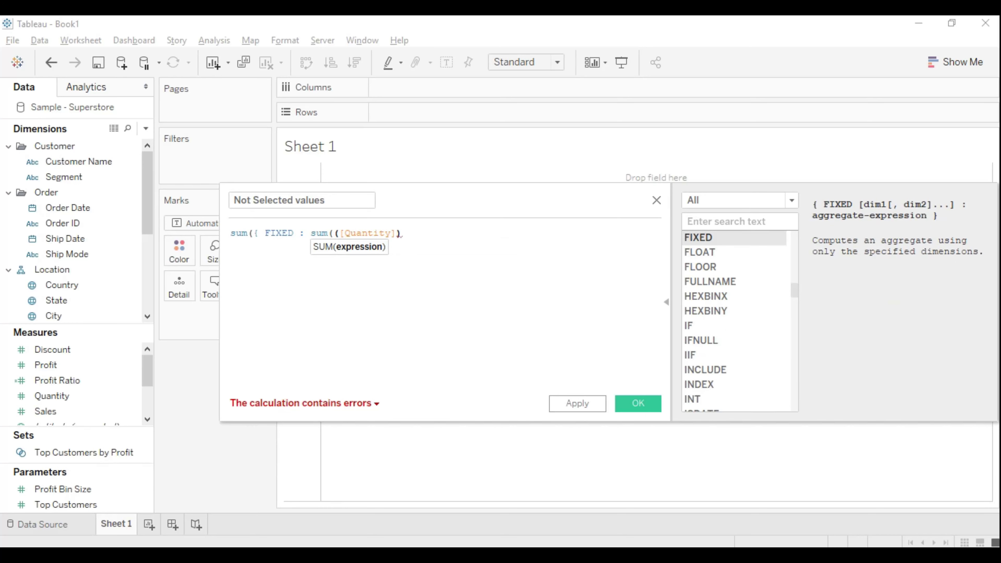
{"action": "key", "text": "Right"}
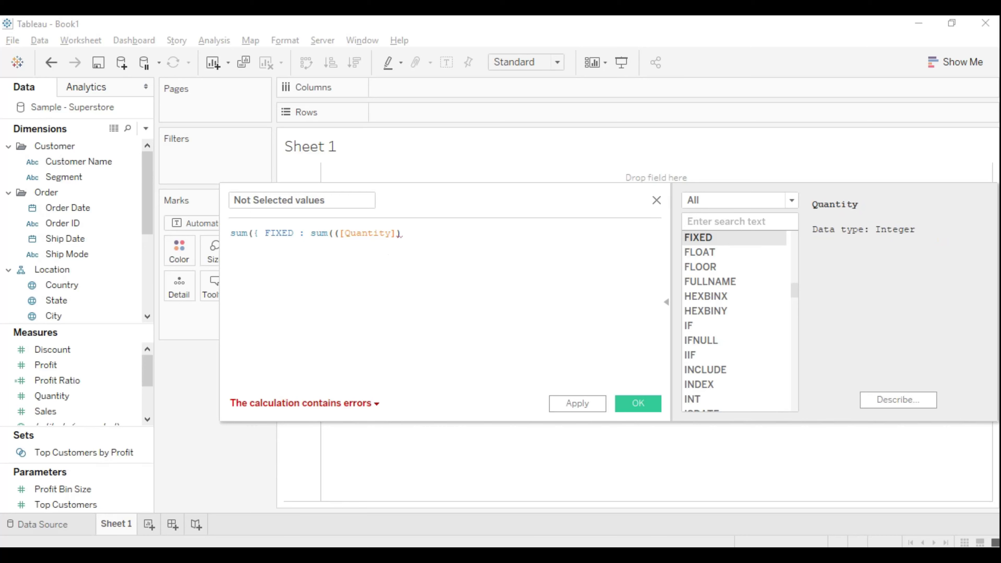
{"action": "key", "text": "BackSpace"}
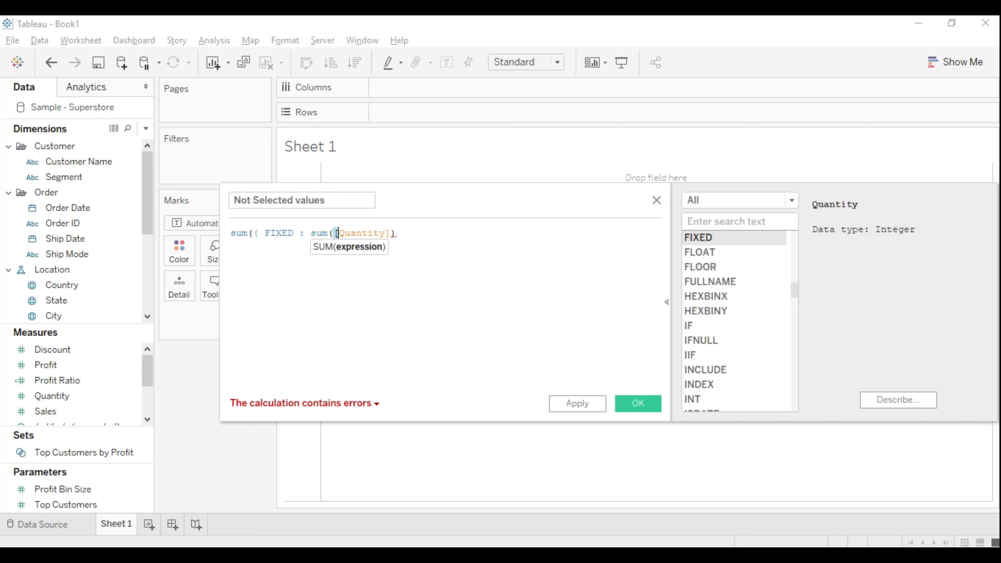
{"action": "key", "text": "Right"}
{"action": "key", "text": "Right"}
{"action": "key", "text": "Right"}
{"action": "type", "text": "}"}
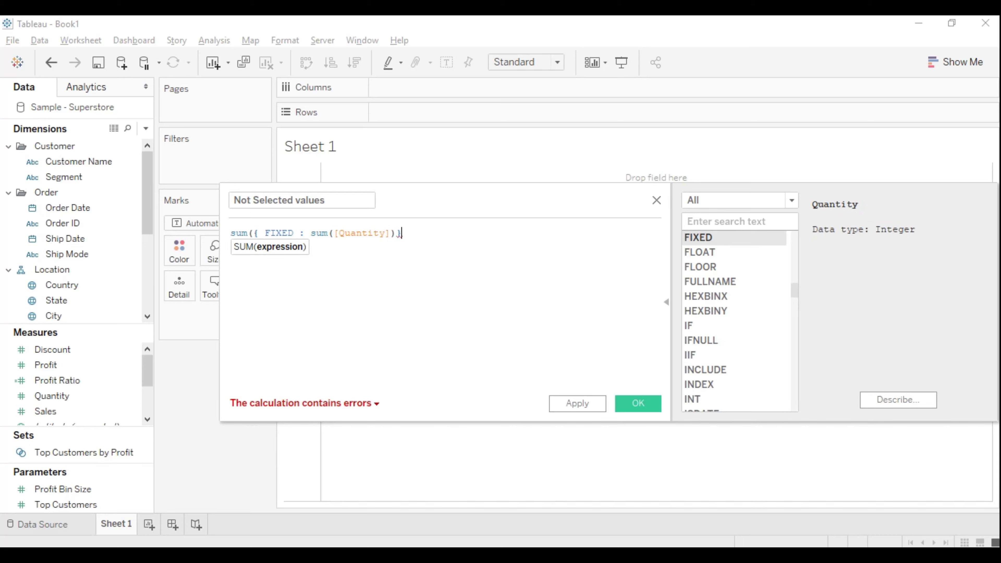
{"action": "type", "text": ")"}
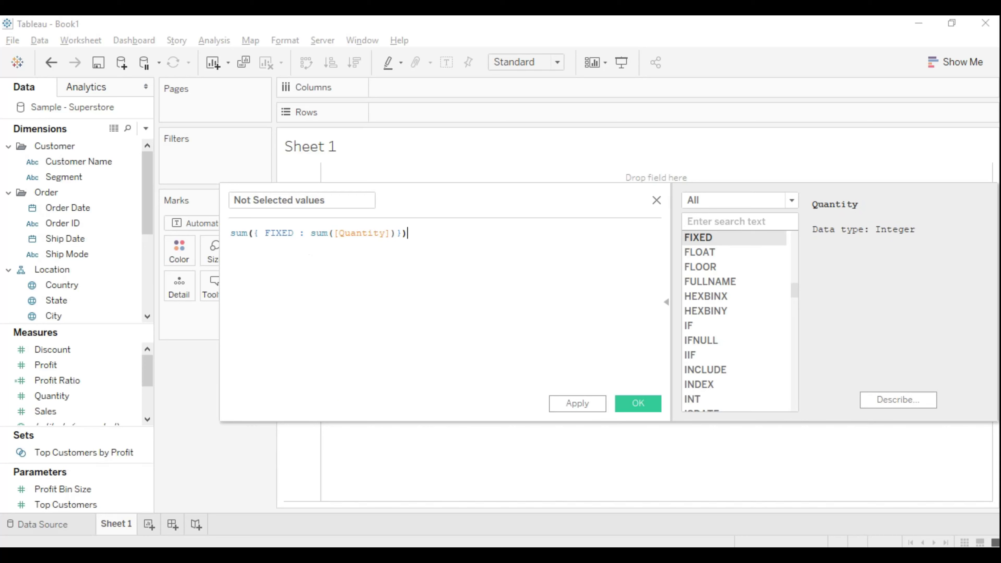
Step: Subtract sum([Quantity]) at the end of the fixed expression and save the calculated field
{"action": "key", "text": "ctrl+a"}
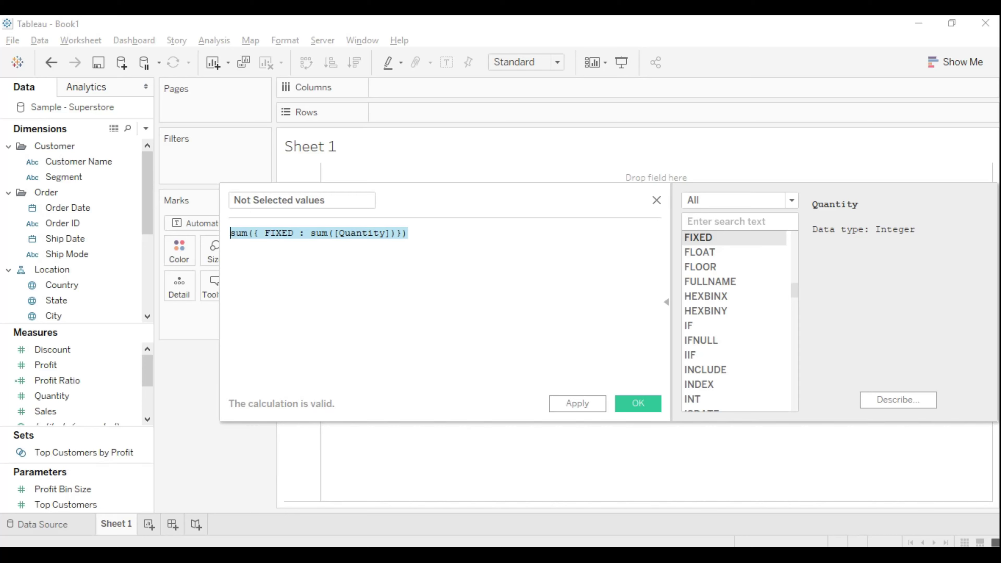
{"action": "left_click", "coordinate": [409, 233]}
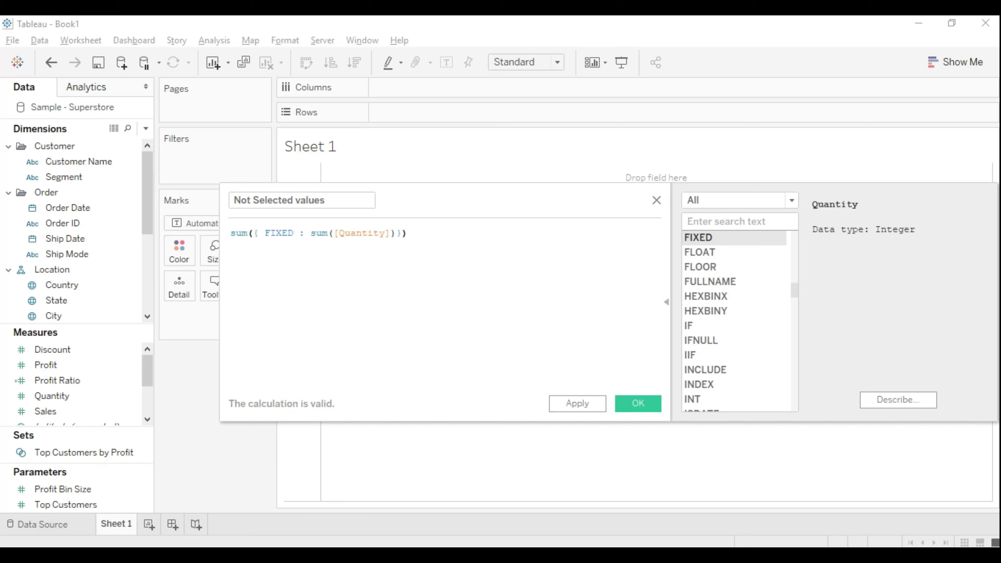
{"action": "type", "text": "-"}
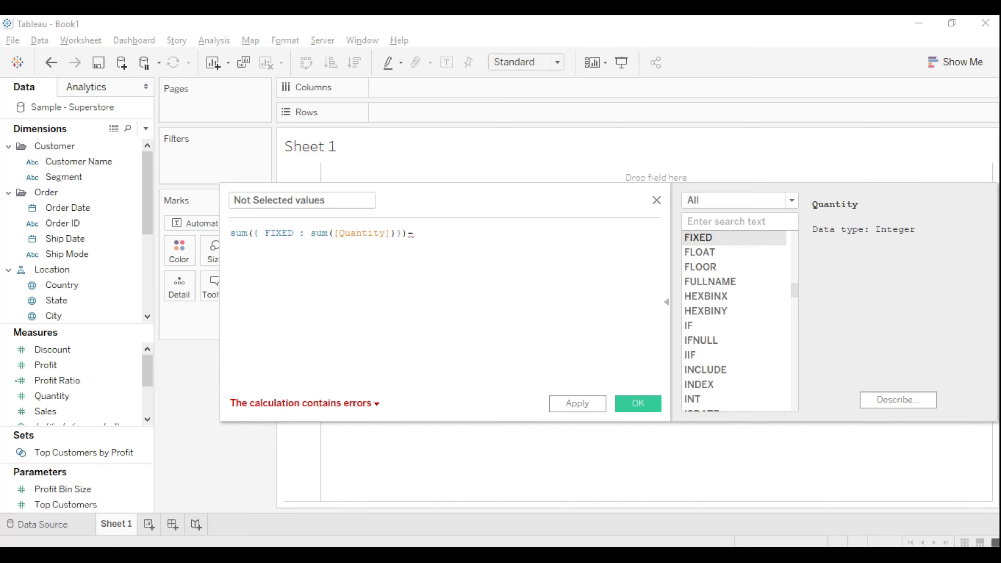
{"action": "type", "text": "sum("}
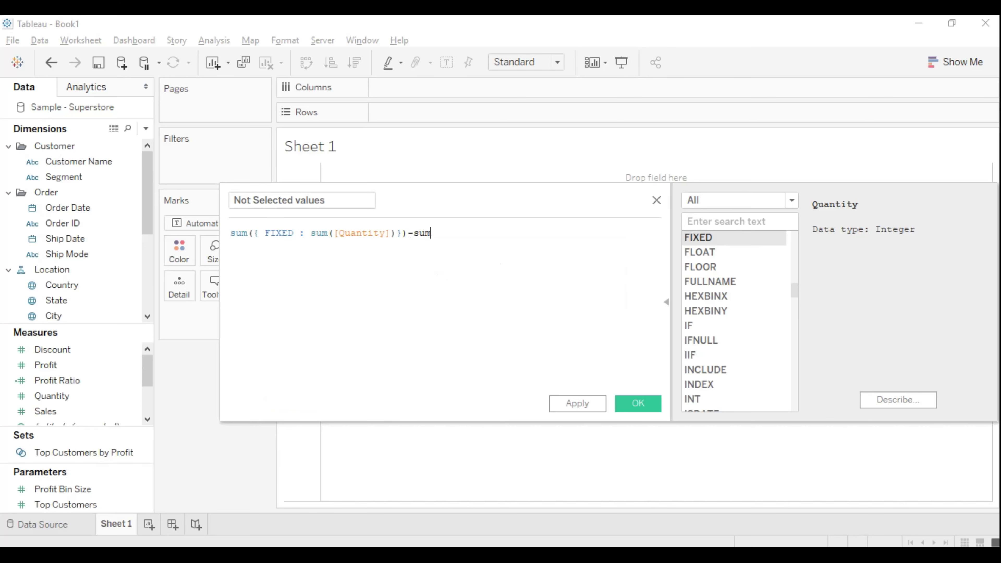
{"action": "type", "text": "[Quantity]"}
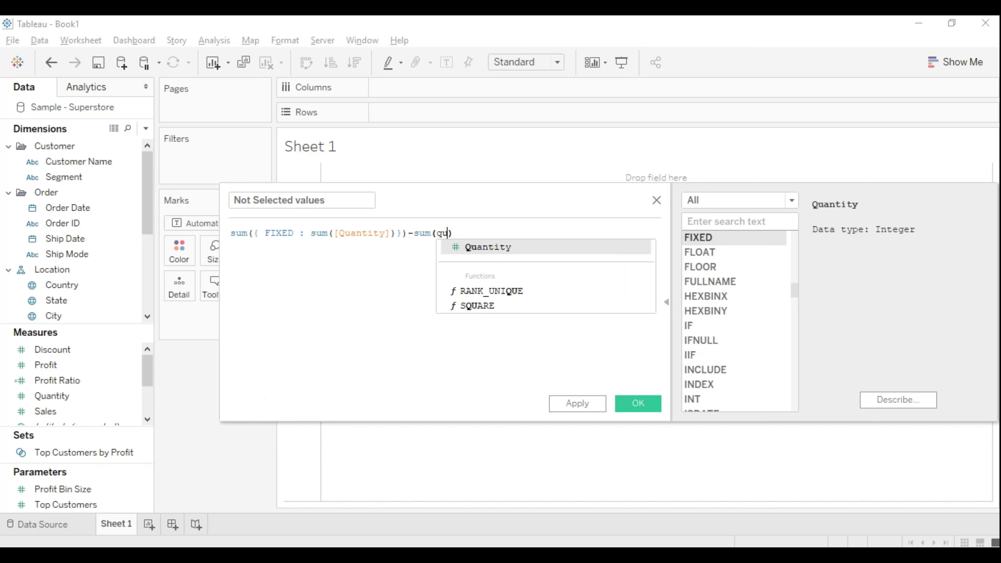
{"action": "key", "text": "Return"}
{"action": "key", "text": "Right"}
{"action": "key", "text": "ctrl+a"}
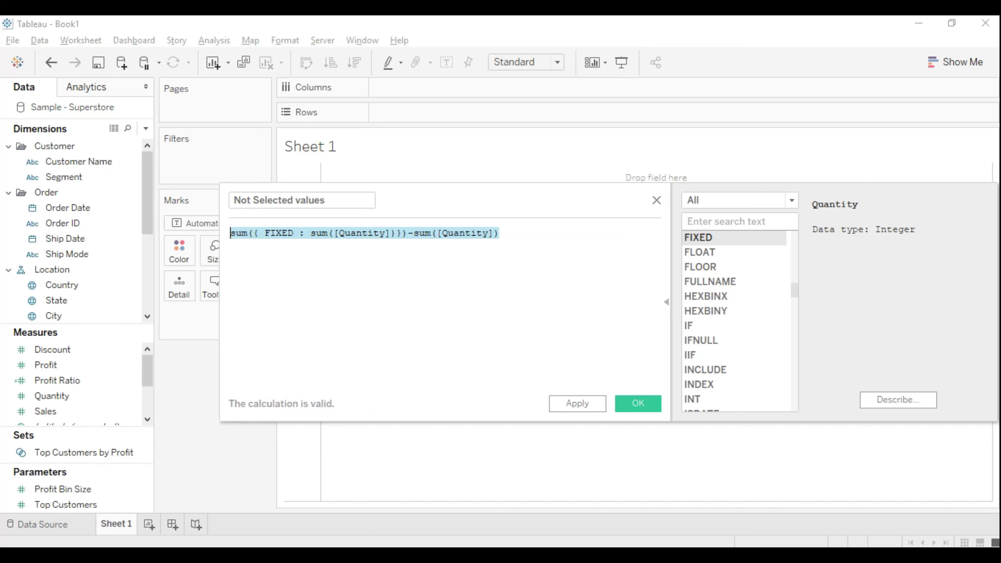
{"action": "key", "text": "Right"}
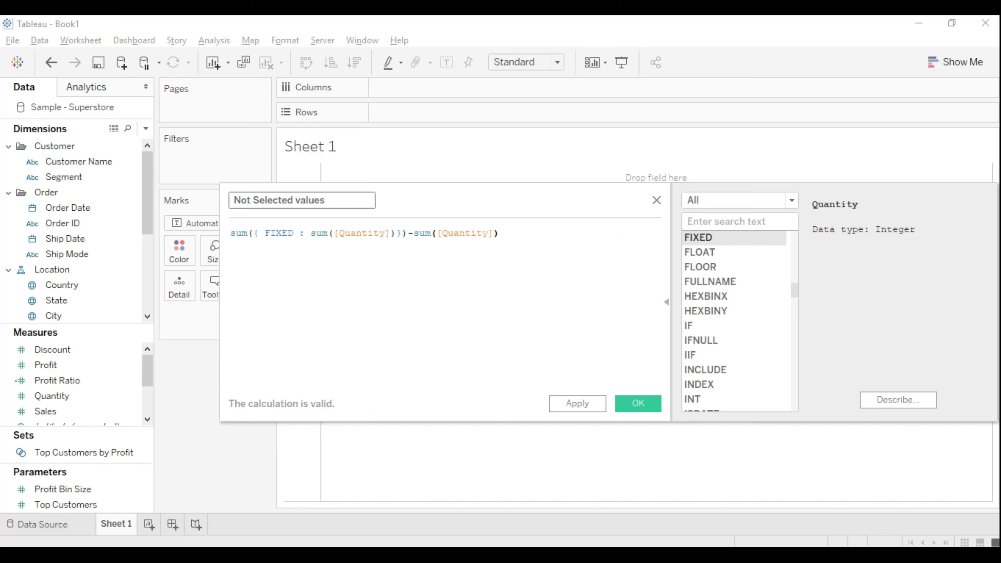
{"action": "left_click", "coordinate": [57, 380]}
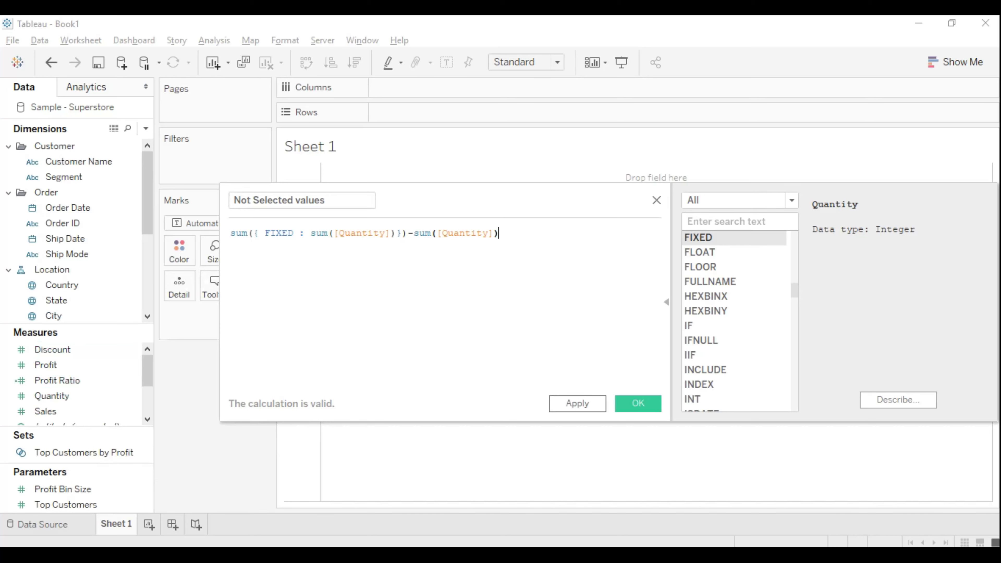
{"action": "left_click", "coordinate": [638, 403]}
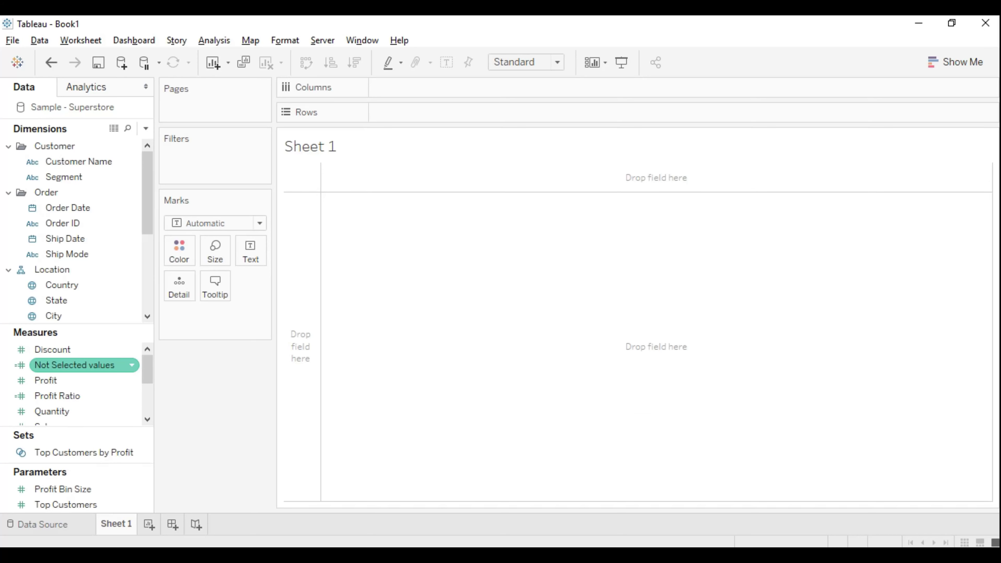
Step: Show the sum of Quantity as text in the view, with Not Selected values as a second text value below it
{"action": "left_click_drag", "start_coordinate": [59, 411], "coordinate": [378, 272]}
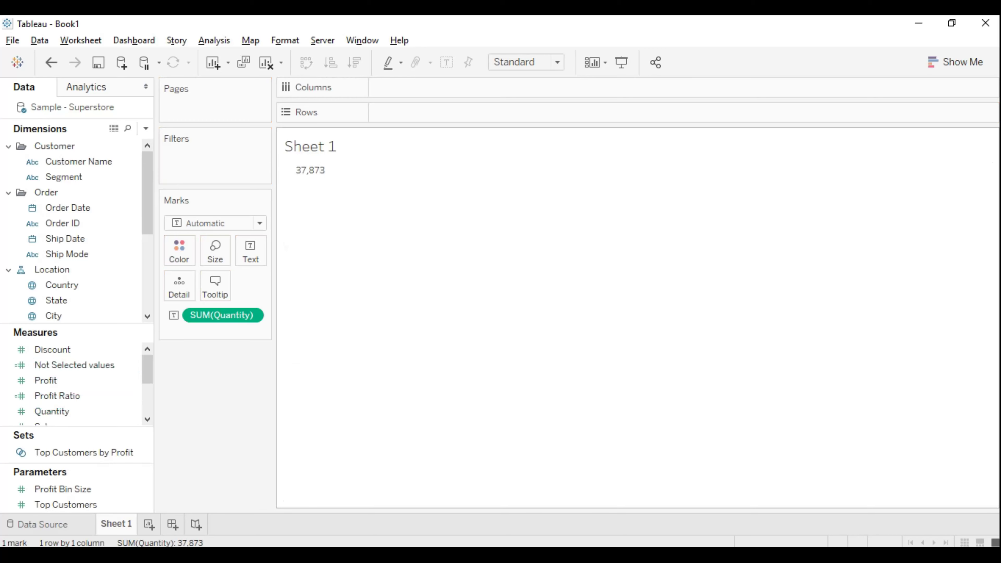
{"action": "left_click_drag", "start_coordinate": [221, 316], "coordinate": [189, 383]}
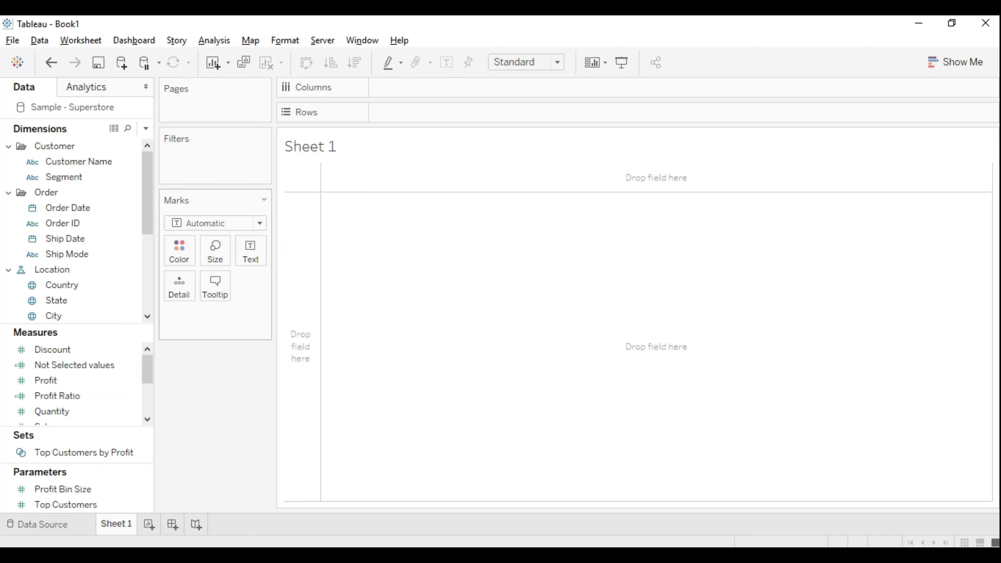
{"action": "left_click_drag", "start_coordinate": [75, 364], "coordinate": [347, 273]}
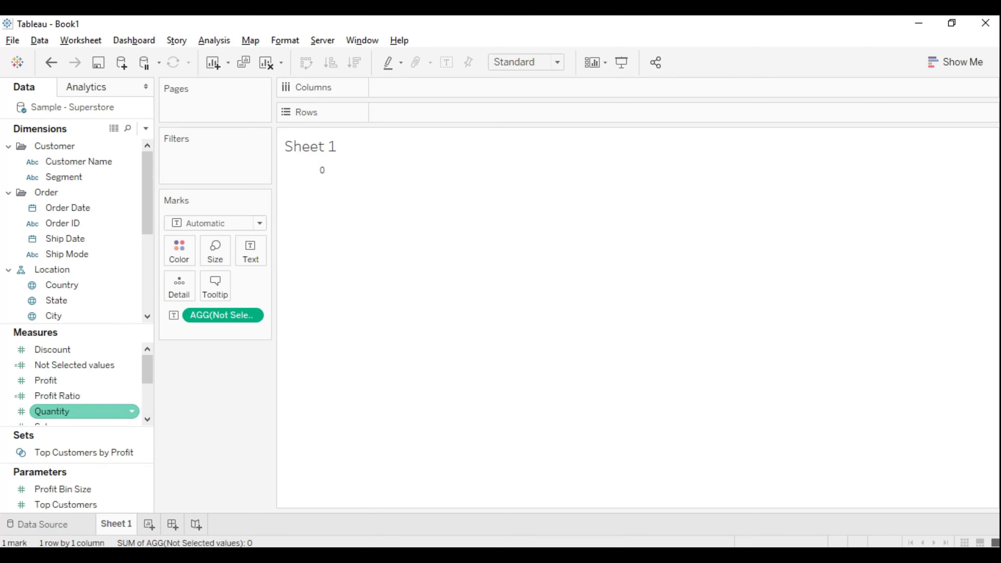
{"action": "left_click_drag", "start_coordinate": [52, 412], "coordinate": [251, 251]}
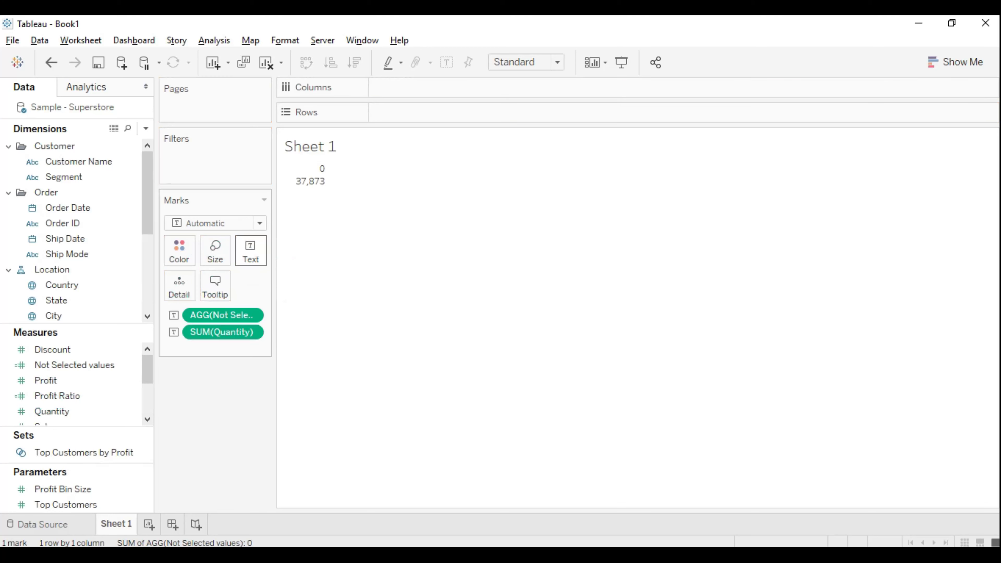
{"action": "left_click_drag", "start_coordinate": [224, 332], "coordinate": [223, 315]}
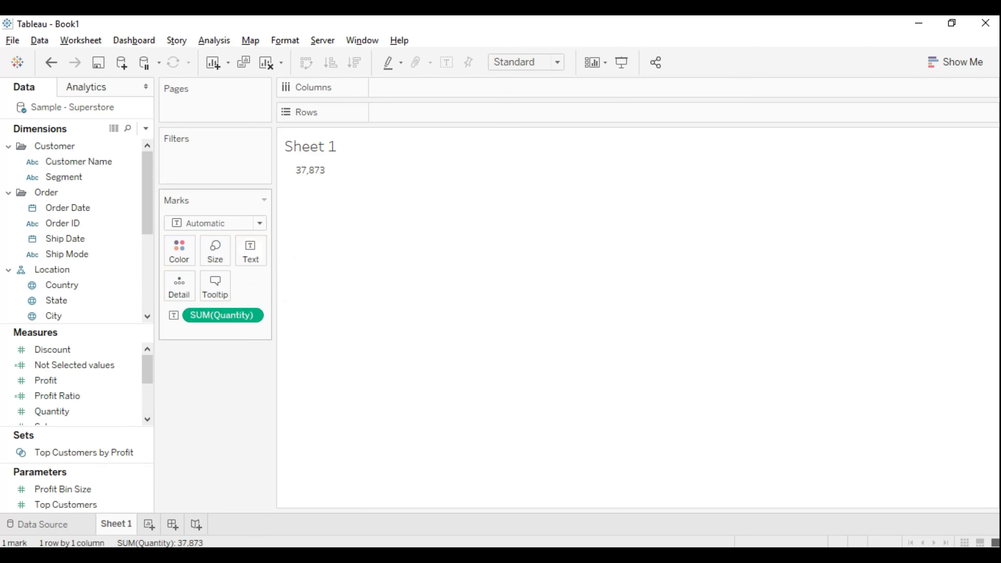
{"action": "left_click_drag", "start_coordinate": [73, 366], "coordinate": [251, 251]}
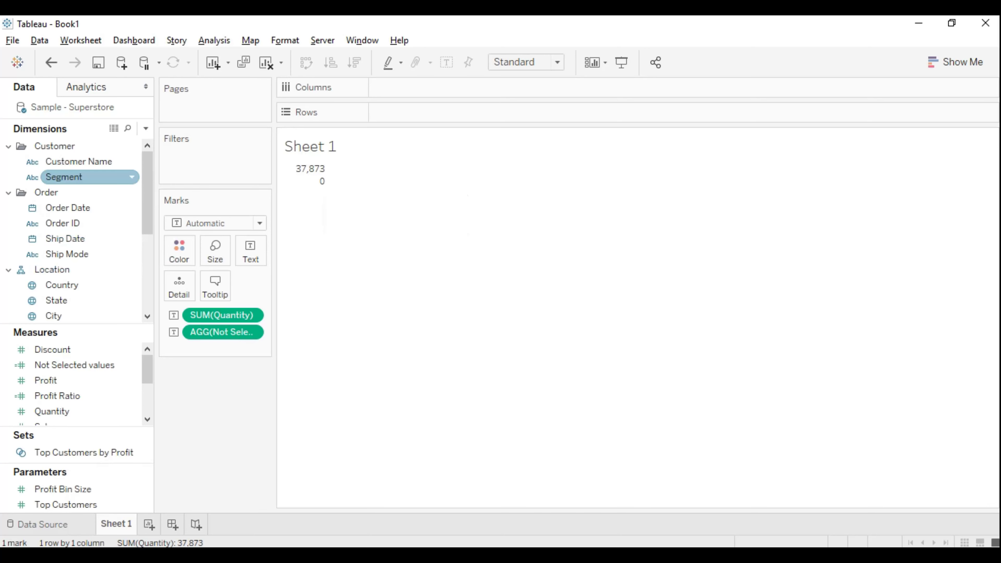
Step: Show a filter for Segment and exclude Corporate and Home Office, keeping only Consumer selected
{"action": "right_click", "coordinate": [105, 177]}
{"action": "left_click", "coordinate": [150, 203]}
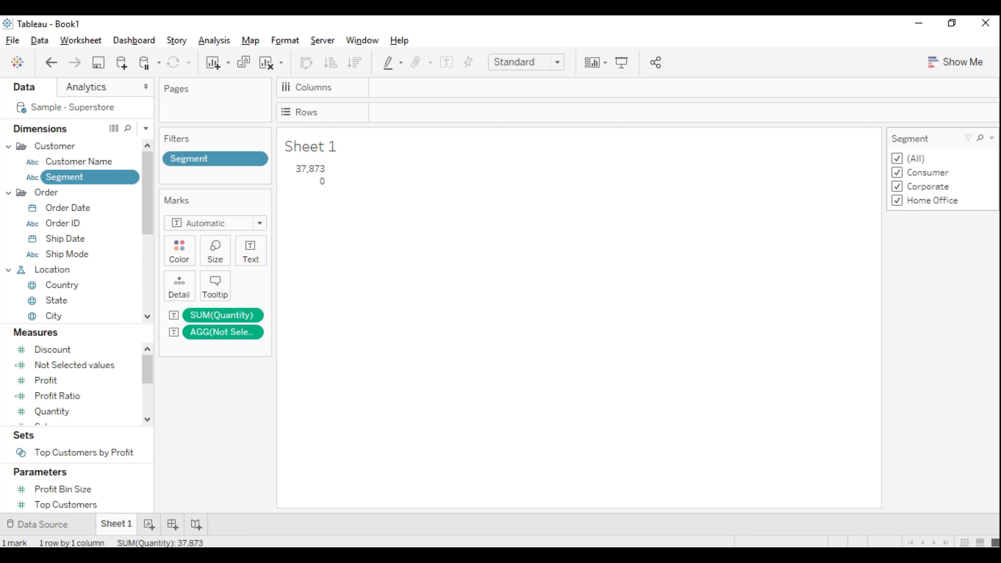
{"action": "left_click", "coordinate": [897, 187]}
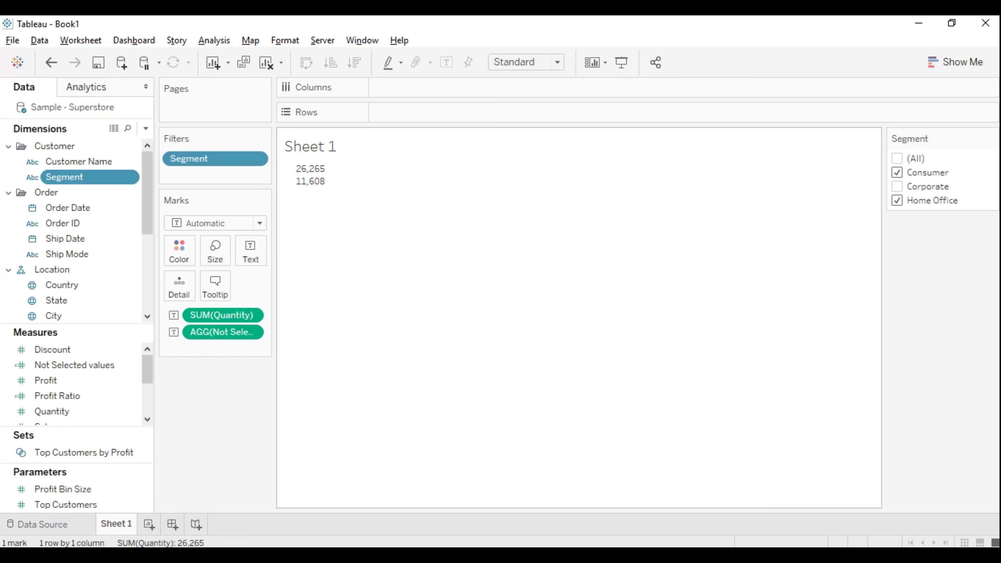
{"action": "mouse_move", "coordinate": [307, 177]}
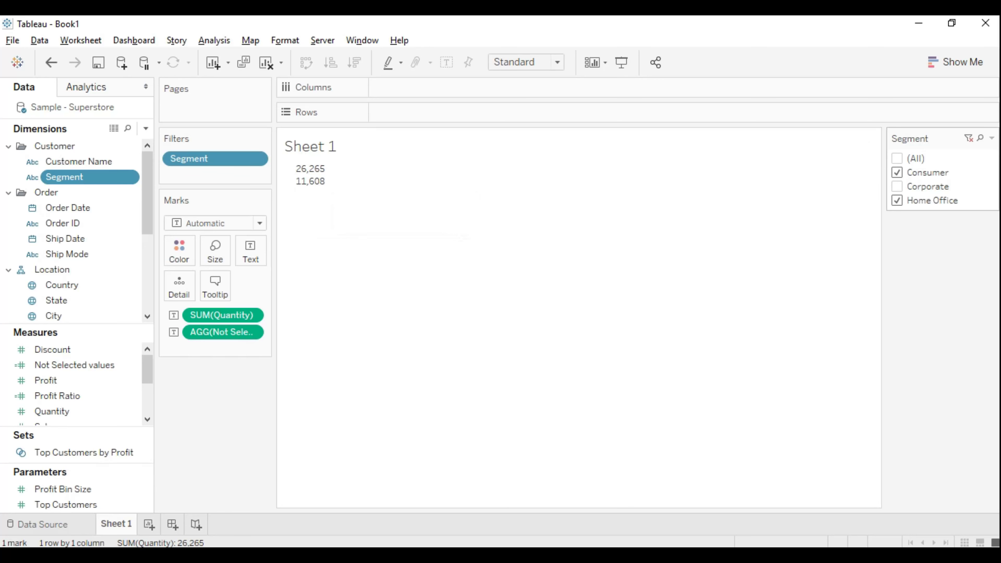
{"action": "left_click", "coordinate": [897, 201]}
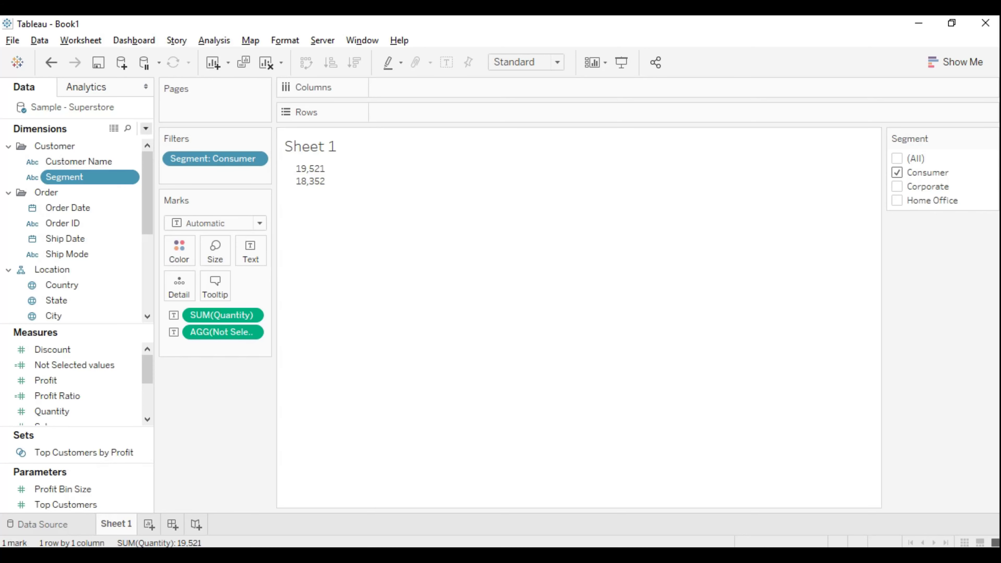
Step: Create a new calculated field and name it quantity
{"action": "left_click", "coordinate": [146, 129]}
{"action": "left_click", "coordinate": [74, 144]}
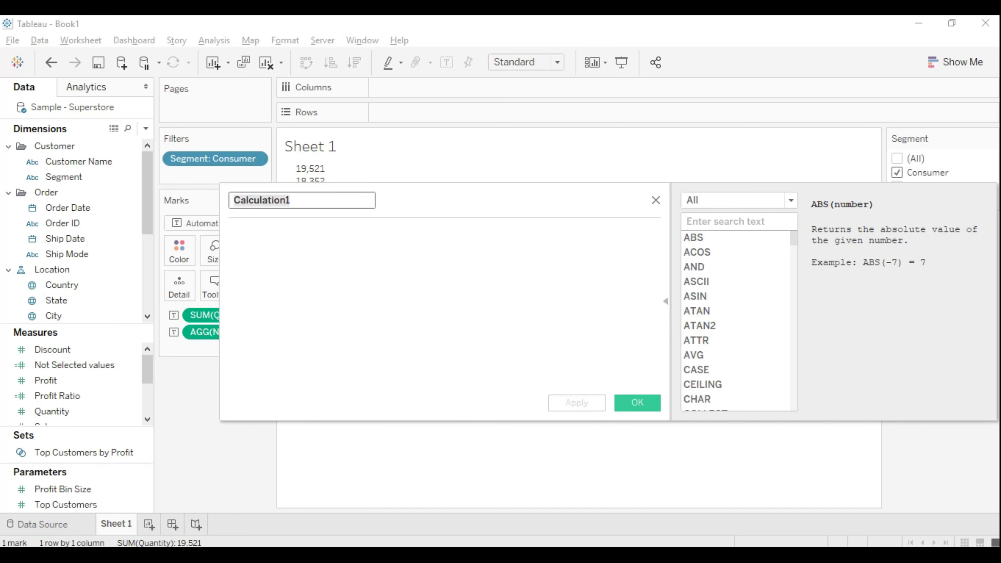
{"action": "type", "text": "quantity"}
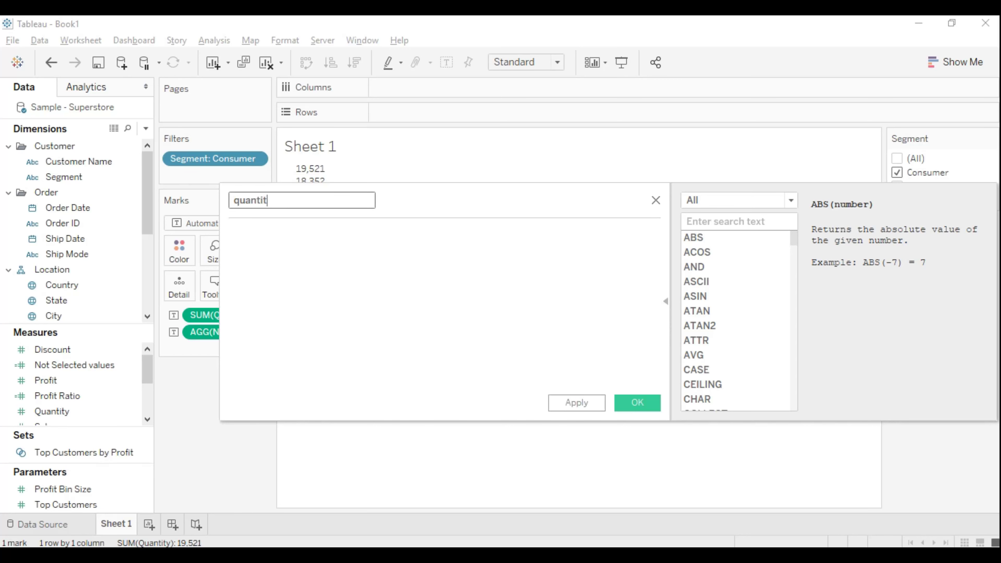
{"action": "key", "text": "Tab"}
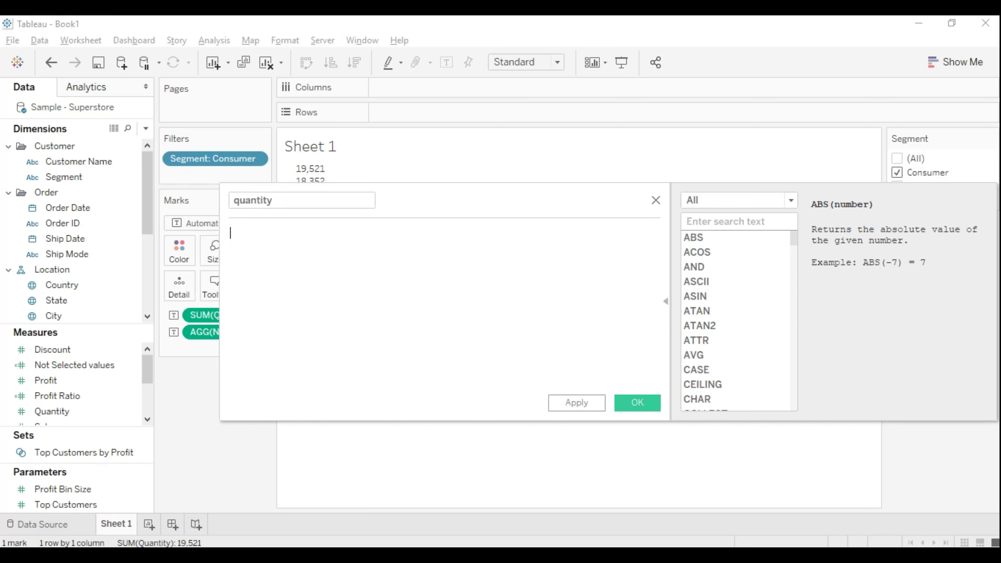
Step: Begin the quantity formula with the SUM function and open a FIXED level-of-detail expression inside its parentheses
{"action": "type", "text": "sum"}
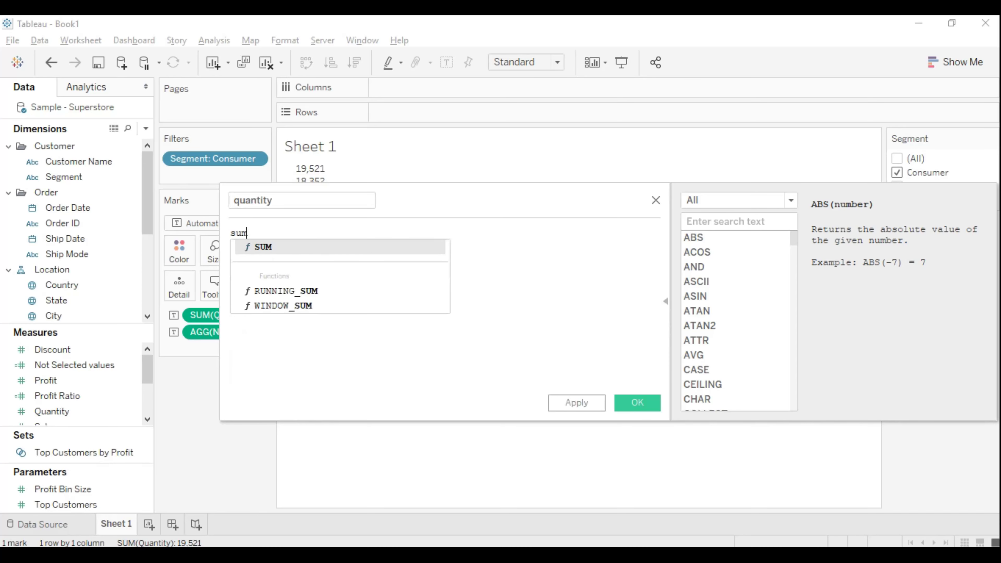
{"action": "key", "text": "Return"}
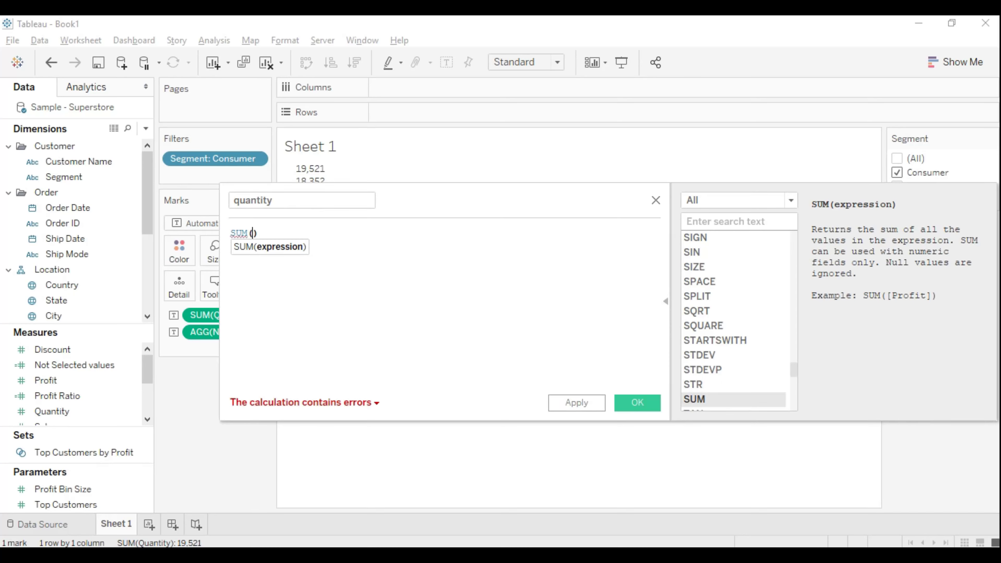
{"action": "type", "text": "fixed"}
{"action": "key", "text": "Tab"}
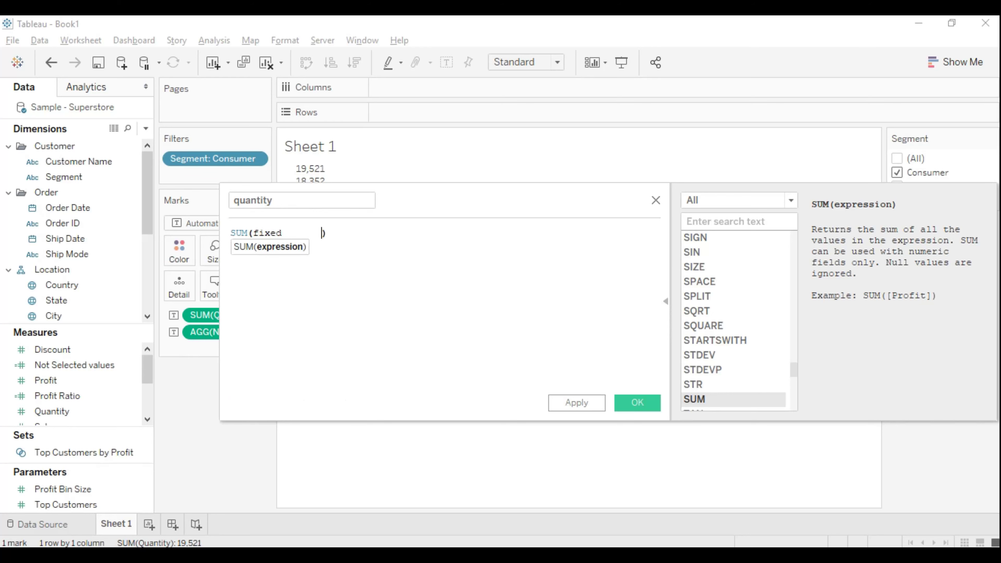
{"action": "key", "text": "BackSpace"}
{"action": "key", "text": "BackSpace"}
{"action": "key", "text": "BackSpace"}
{"action": "key", "text": "BackSpace"}
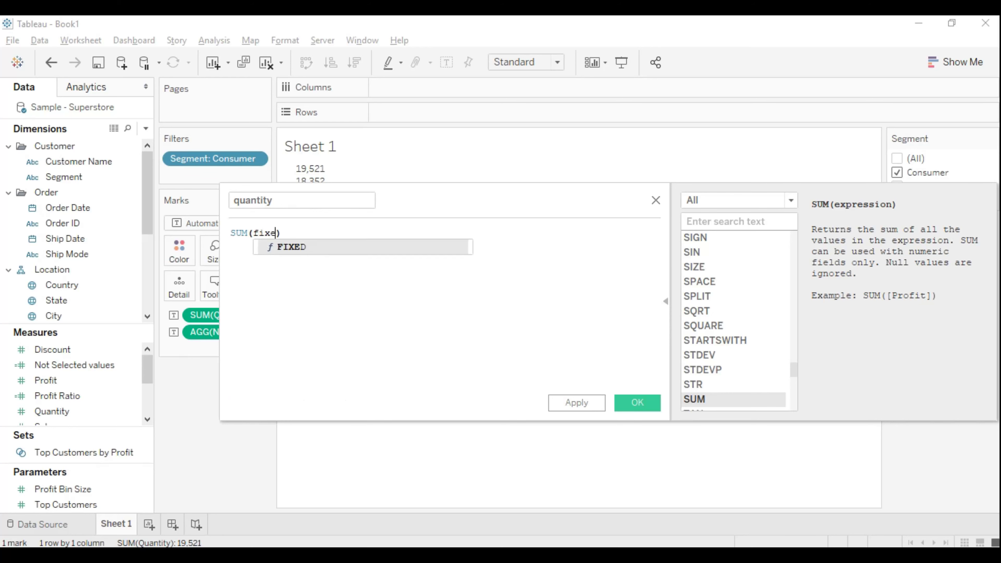
{"action": "key", "text": "Return"}
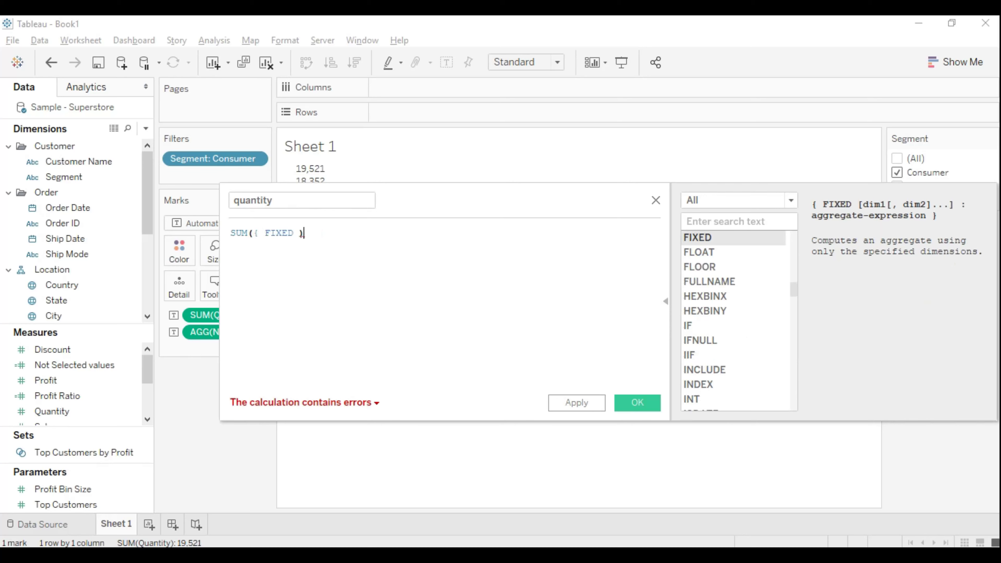
Step: Complete the formula as SUM({ FIXED : SUM([Quantity])}) and save the calculated field
{"action": "type", "text": ":"}
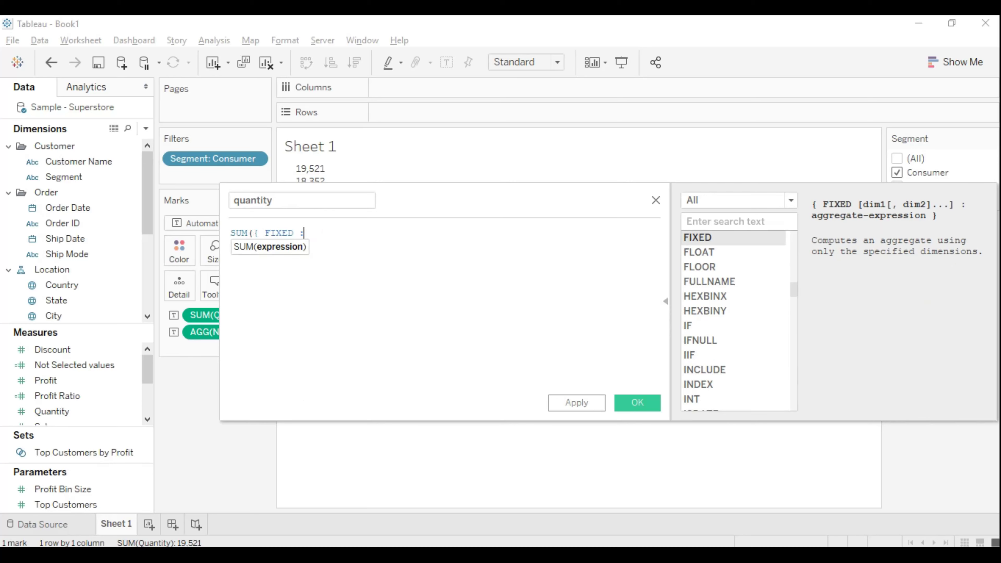
{"action": "type", "text": " sum"}
{"action": "key", "text": "Return"}
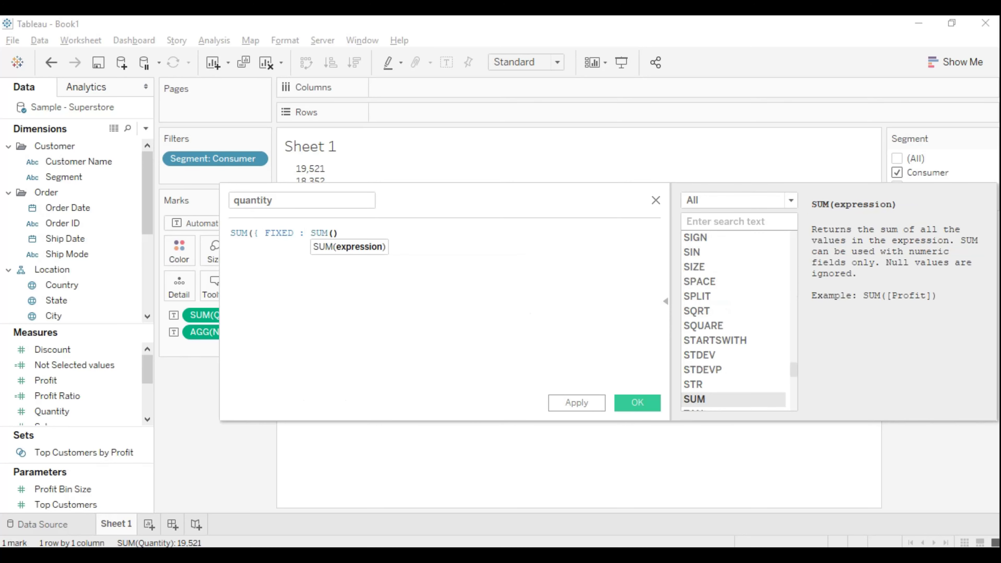
{"action": "type", "text": "qu"}
{"action": "key", "text": "Return"}
{"action": "key", "text": "Right"}
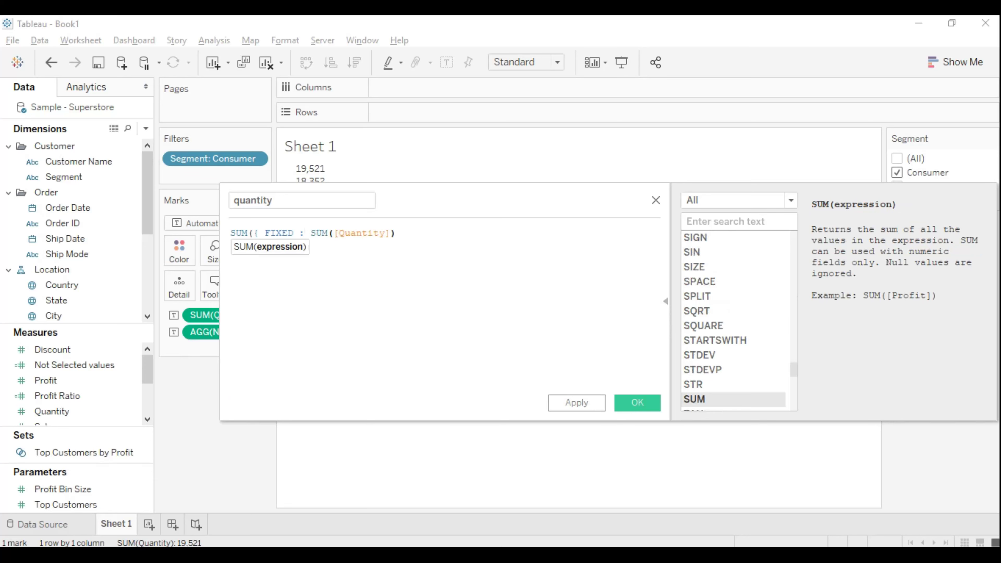
{"action": "type", "text": "})"}
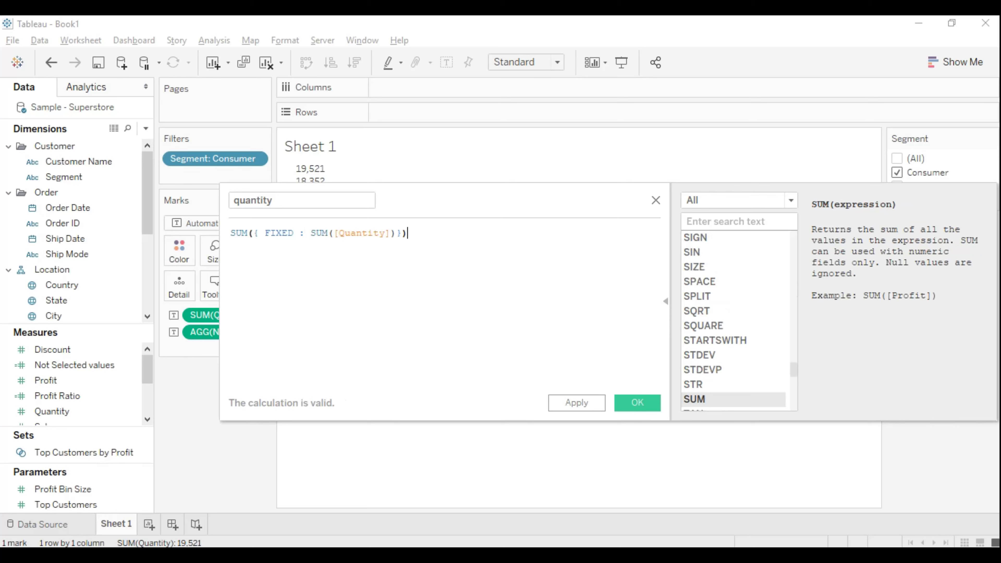
{"action": "left_click", "coordinate": [638, 402]}
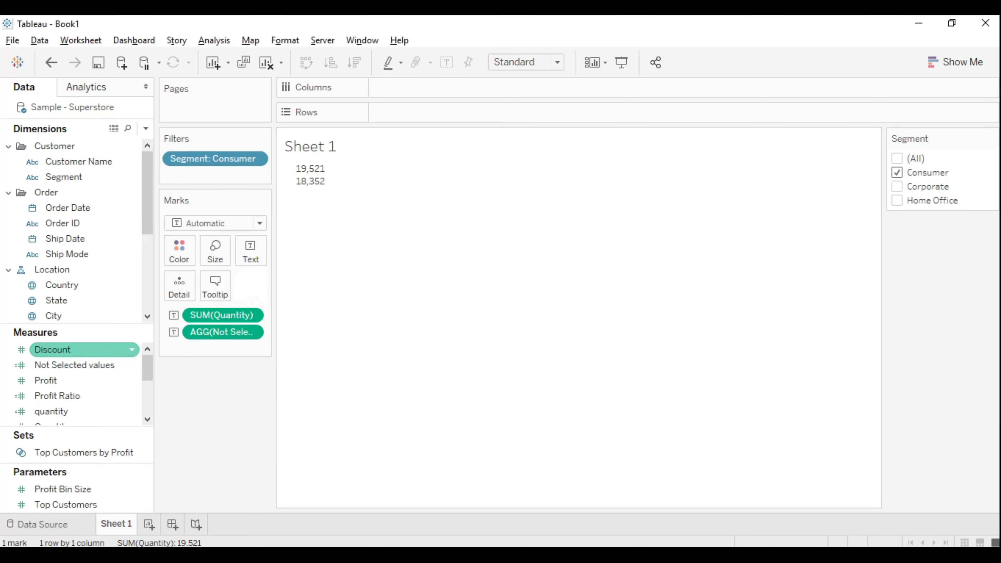
Step: Add the quantity calculated field to the view as a third text value below Not Selected values
{"action": "left_click_drag", "start_coordinate": [147, 369], "coordinate": [148, 379]}
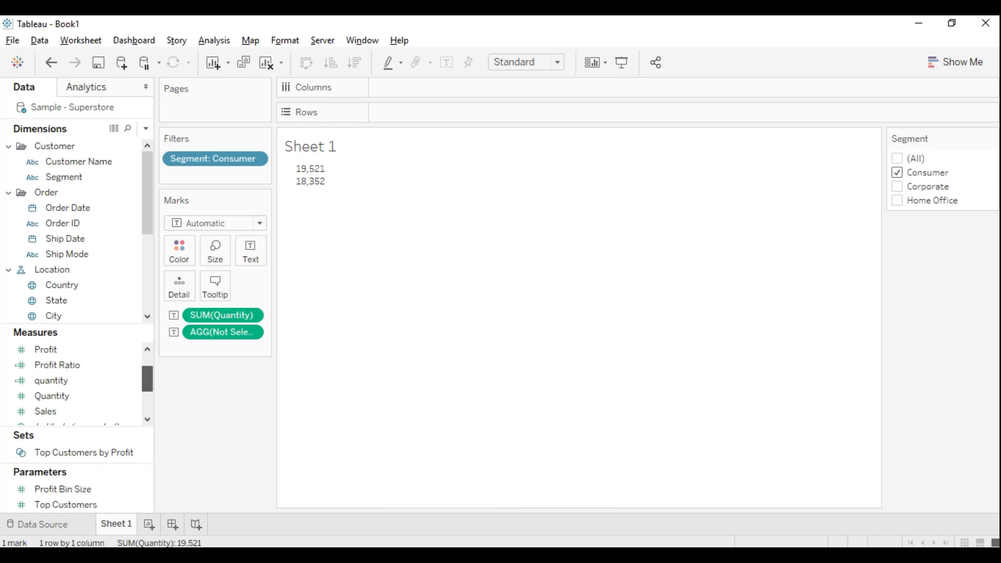
{"action": "left_click_drag", "start_coordinate": [52, 381], "coordinate": [251, 252]}
{"action": "mouse_move", "coordinate": [316, 190]}
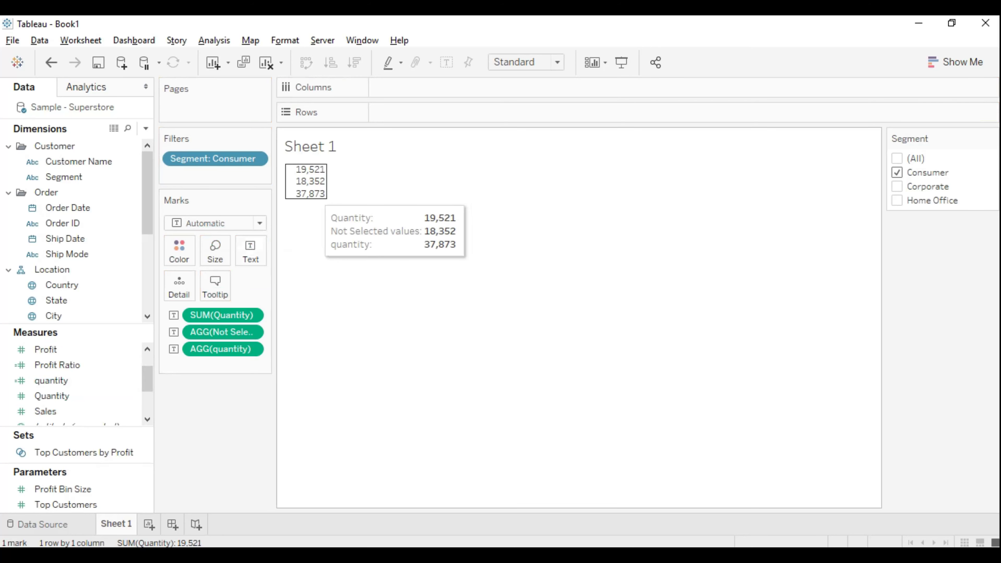